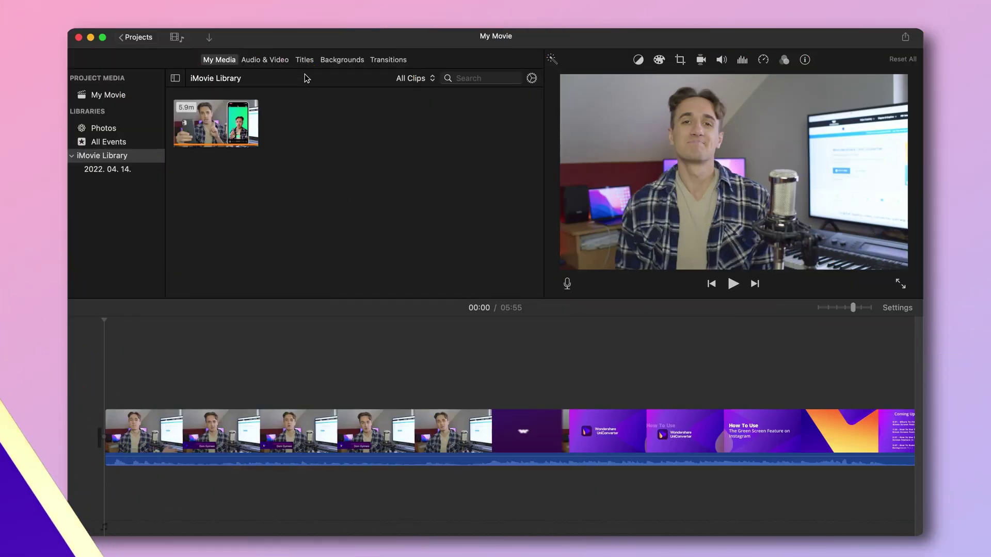
# - Add the Name/Description lower-third title above the main clip
pyautogui.click(305, 62)
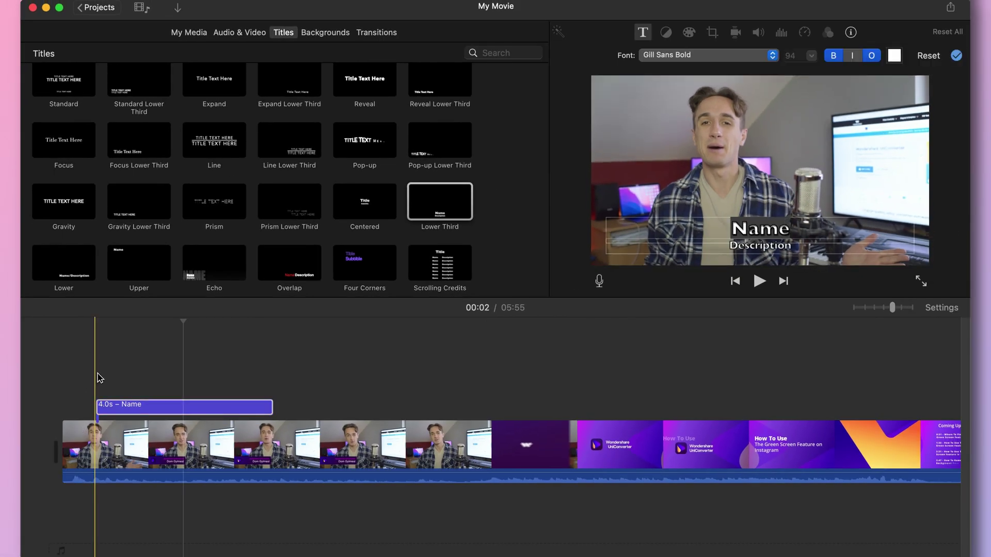
pyautogui.click(64, 375)
pyautogui.click(63, 436)
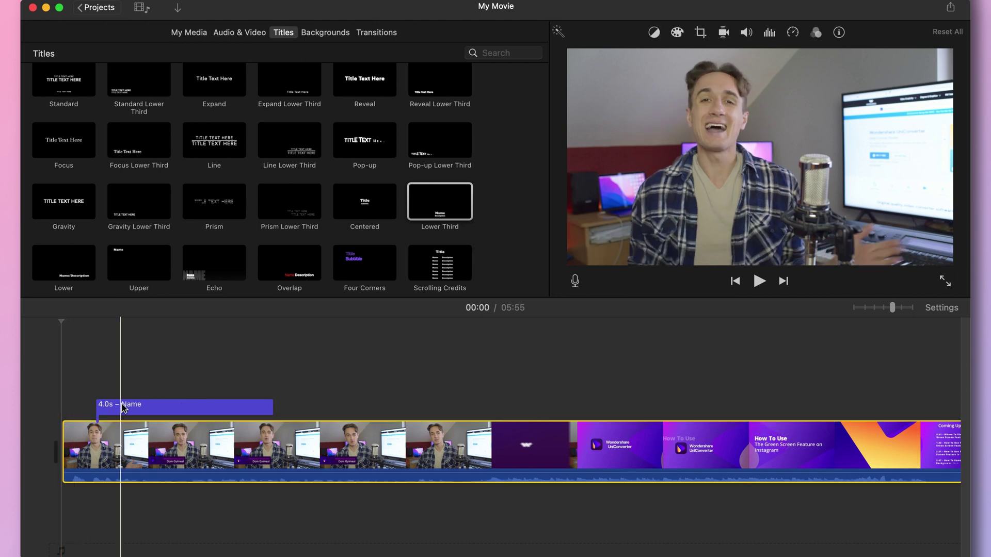
# - Preview the opening and drag the 4-second Name title to the timeline start
pyautogui.press('space')
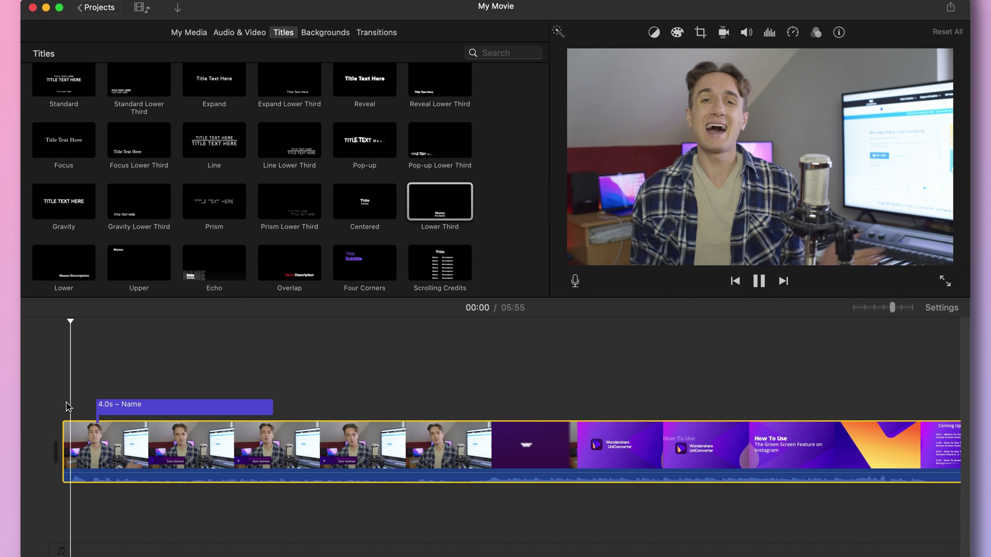
pyautogui.press('space')
pyautogui.click(131, 409)
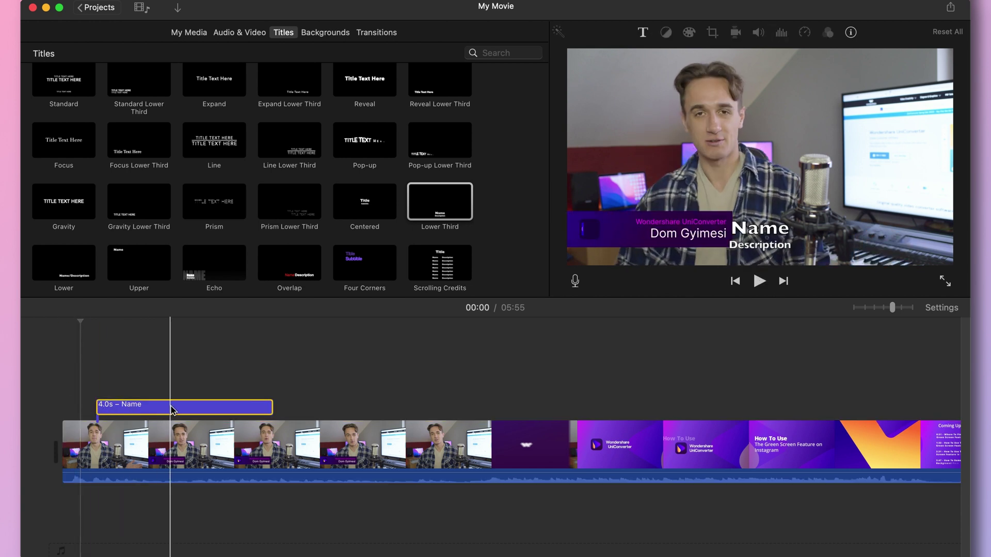
pyautogui.moveTo(165, 408)
pyautogui.mouseDown()
pyautogui.moveTo(129, 409)
pyautogui.moveTo(149, 410)
pyautogui.mouseUp()
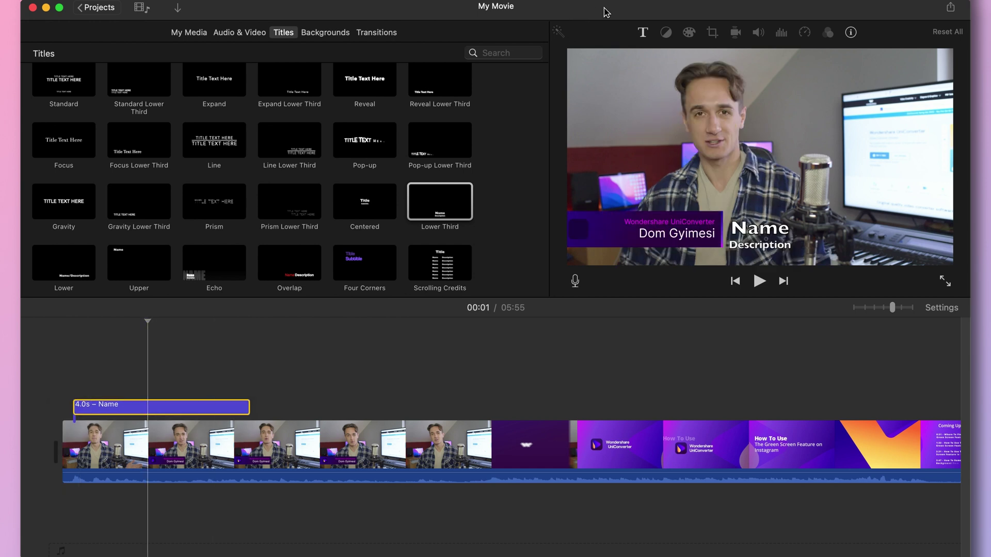
# - Replace the title placeholder with the 'Hi, I'm …' introduction in American Typewriter Bold
pyautogui.click(646, 37)
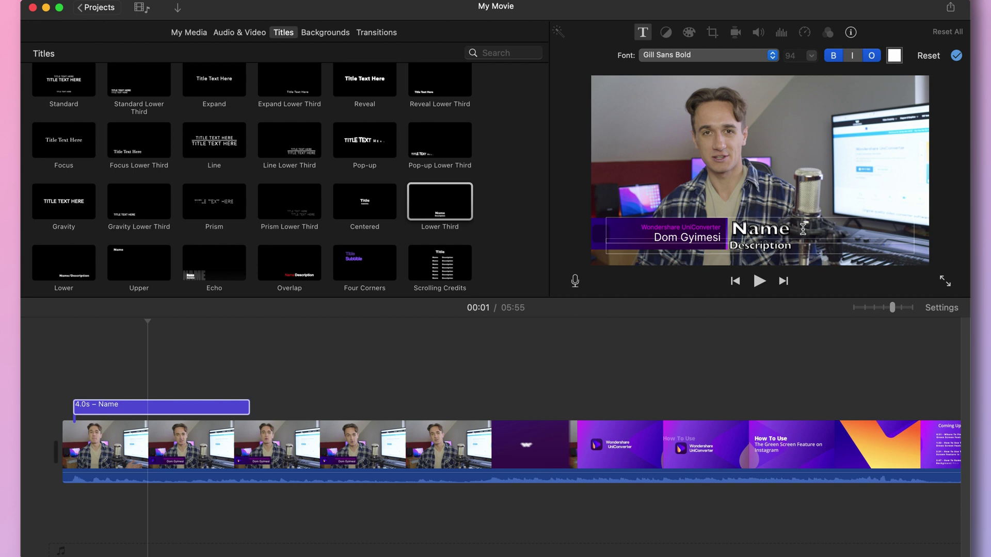
pyautogui.write("Hi, I'm Dom")
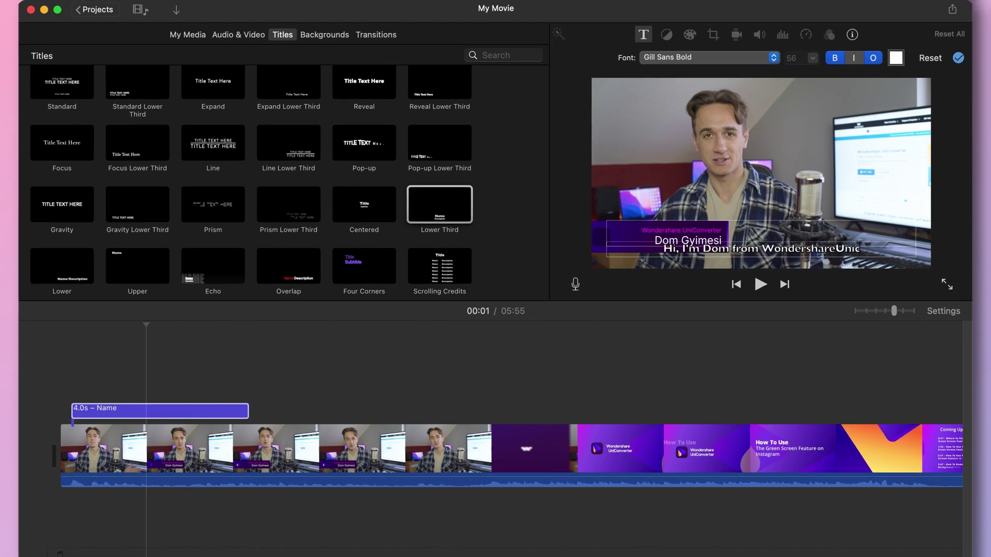
pyautogui.click(684, 55)
pyautogui.click(685, 97)
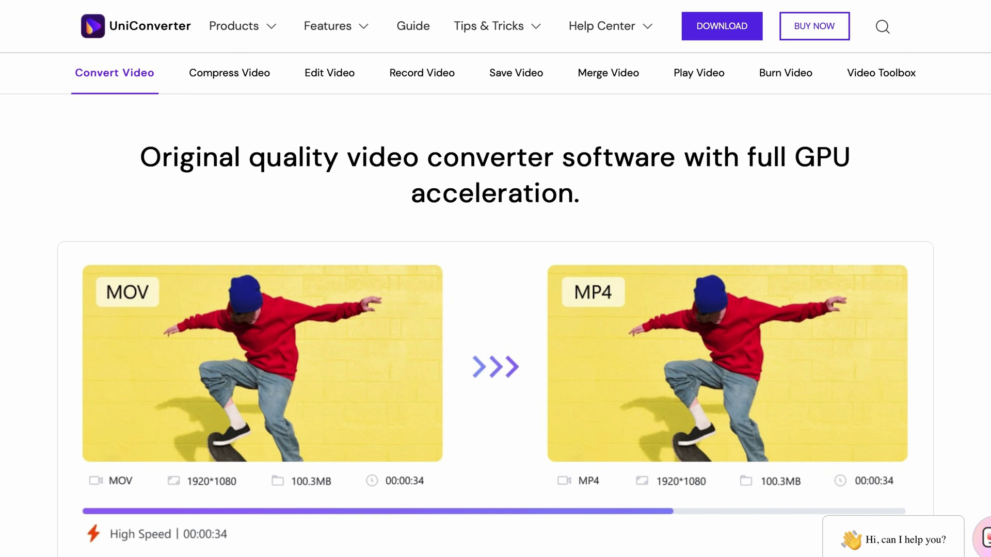
pyautogui.scroll(-10, 495, 304)
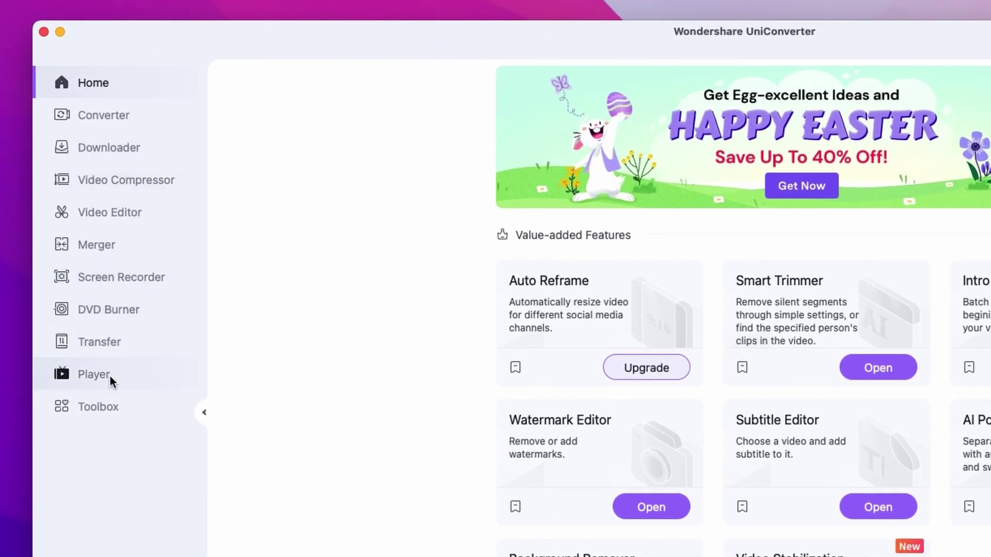
# - Load How To Use Green Screen On Instagram_0412.mp4 into the Toolbox's Subtitle Editor
pyautogui.click(103, 405)
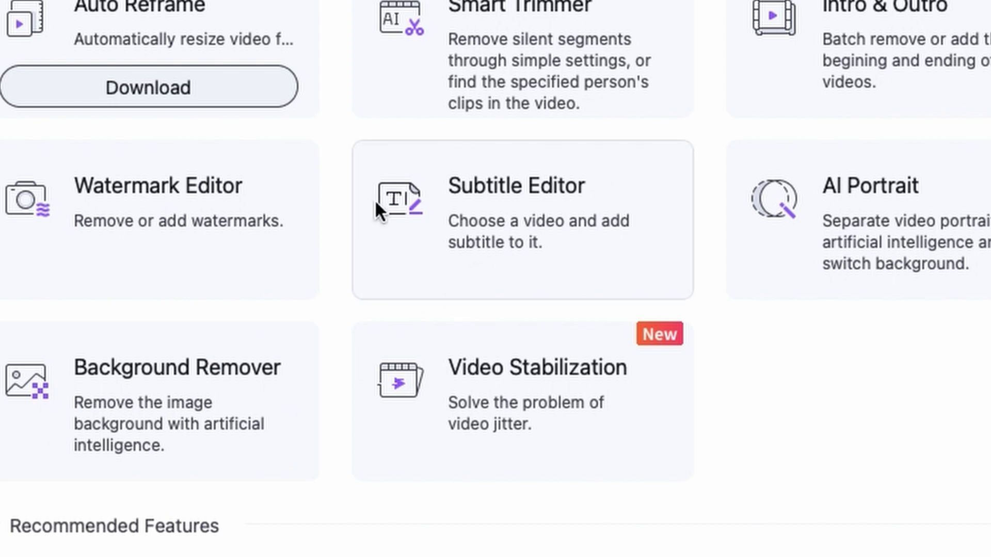
pyautogui.click(503, 236)
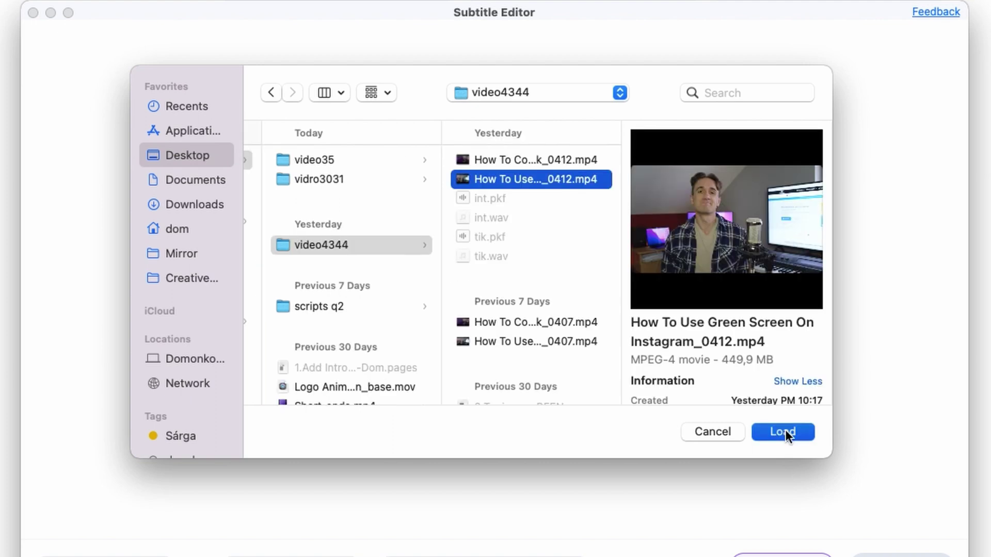
pyautogui.click(785, 432)
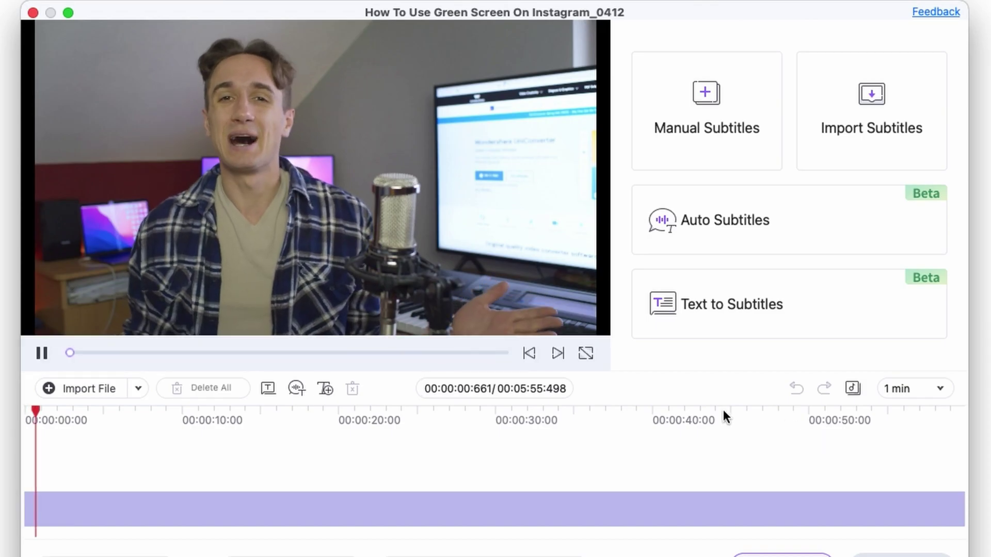
# - Pause the preview and run Auto Subtitles with English (United States) as the video language
pyautogui.click(42, 354)
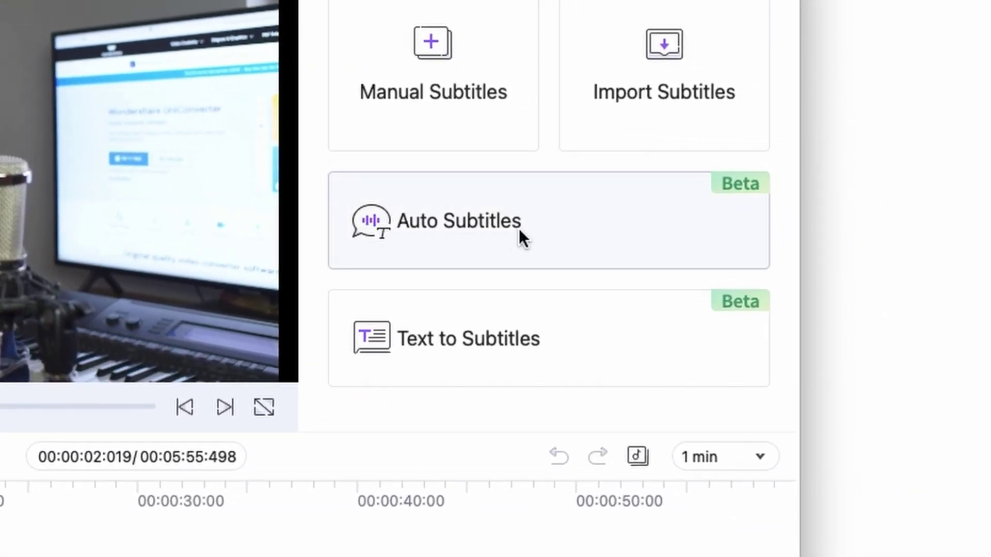
pyautogui.click(518, 228)
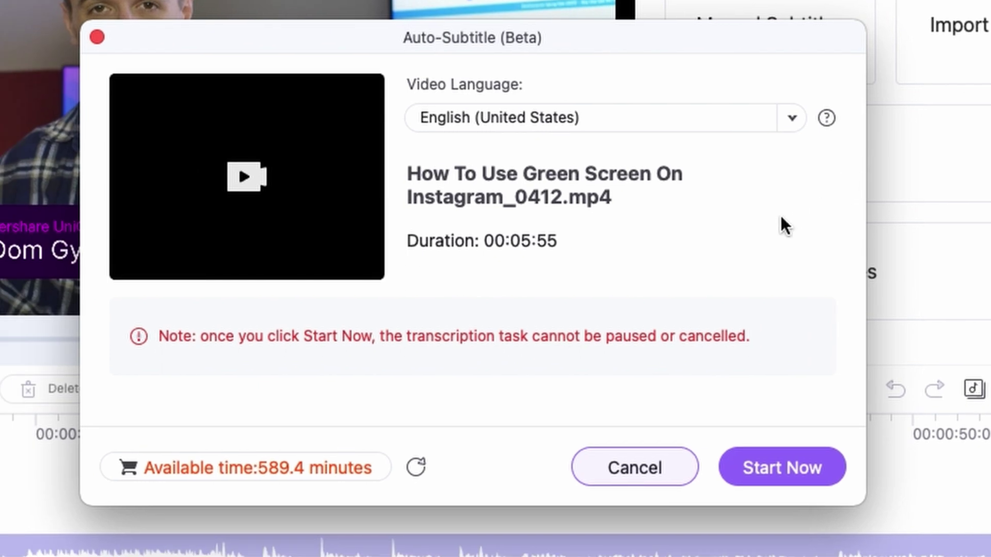
pyautogui.click(636, 120)
pyautogui.scroll(-3, 547, 234)
pyautogui.scroll(3, 547, 234)
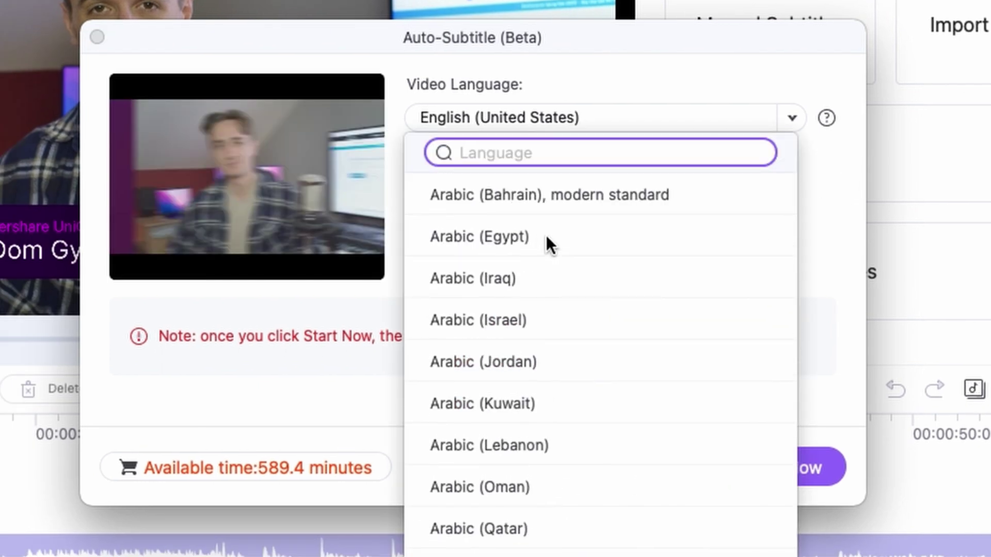
pyautogui.scroll(-15, 546, 236)
pyautogui.scroll(-10, 546, 235)
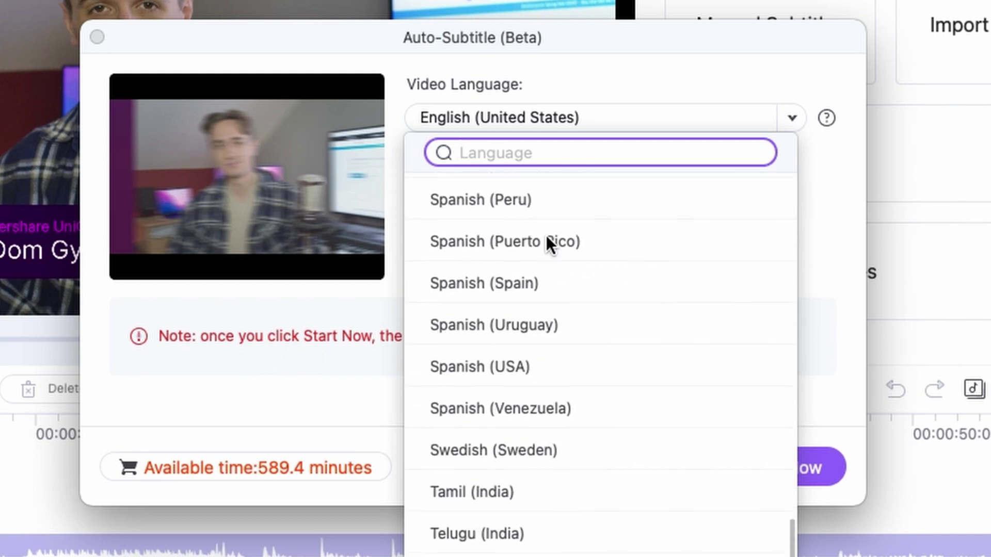
pyautogui.press('Escape')
pyautogui.click(788, 467)
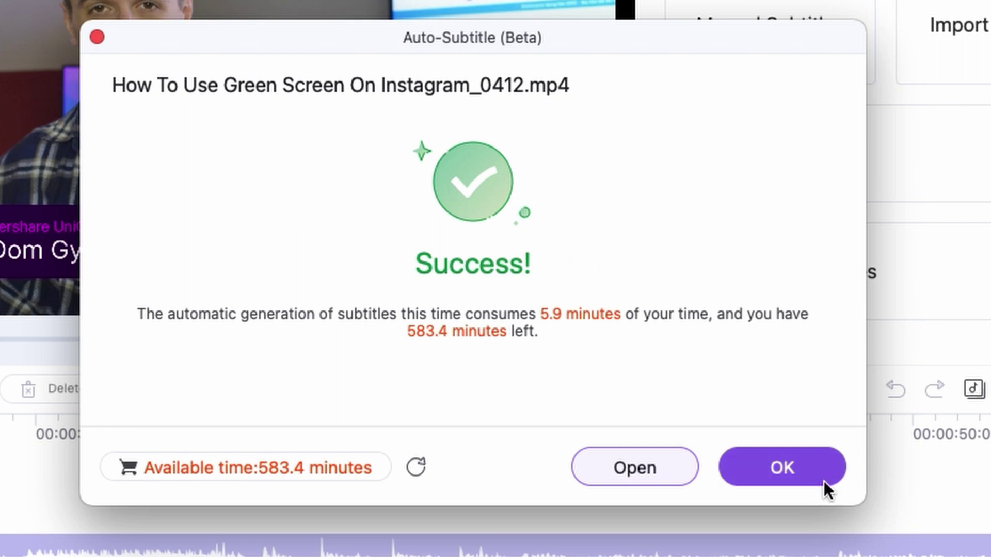
pyautogui.click(794, 469)
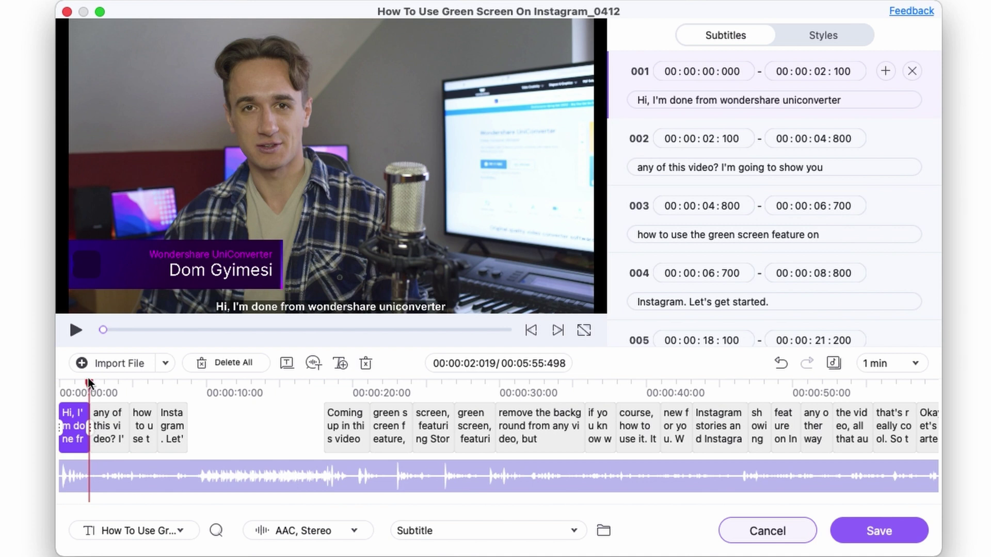
# - Replace the misheard word 'done' in subtitle 001 with the speaker's name
pyautogui.moveTo(89, 381); pyautogui.dragTo(316, 427)
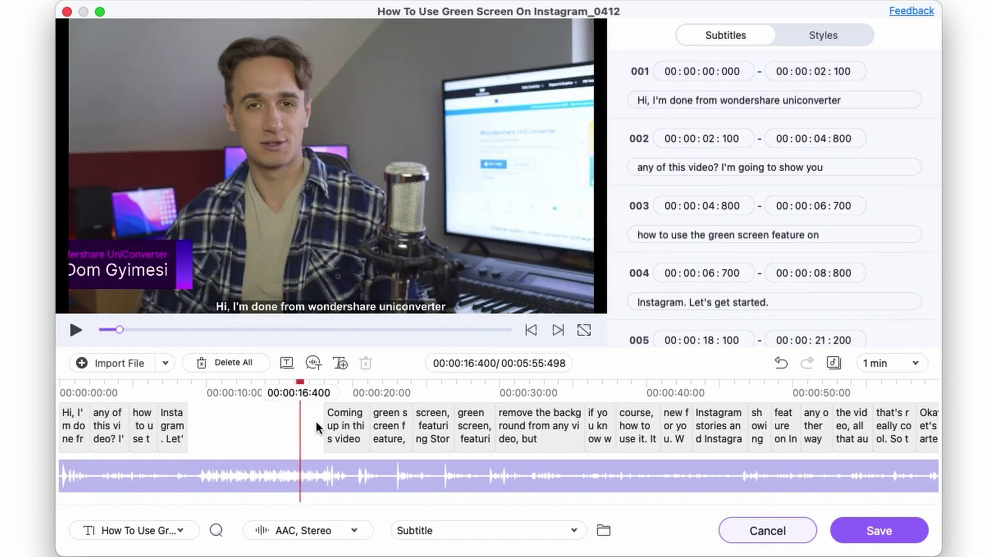
pyautogui.click(82, 435)
pyautogui.doubleClick(691, 100)
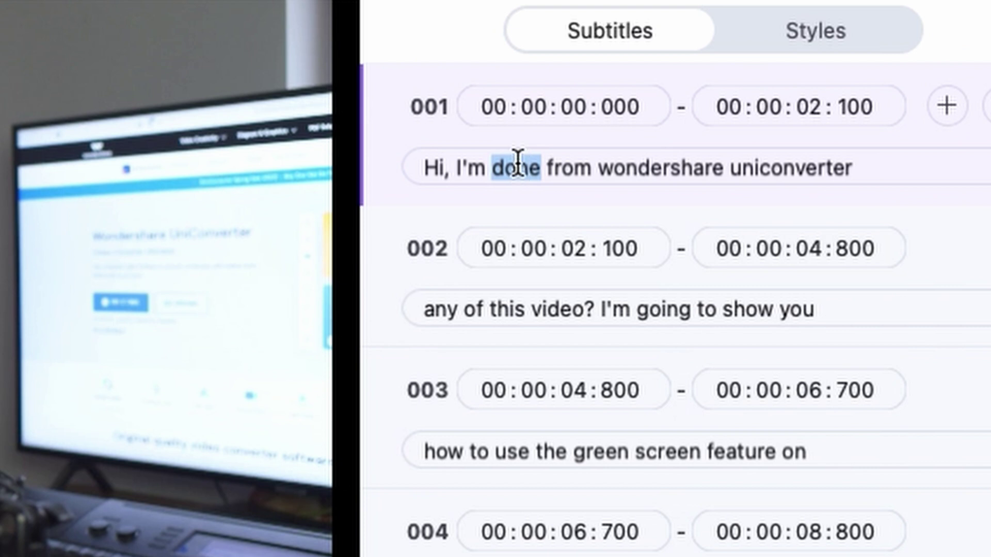
pyautogui.write('Dom')
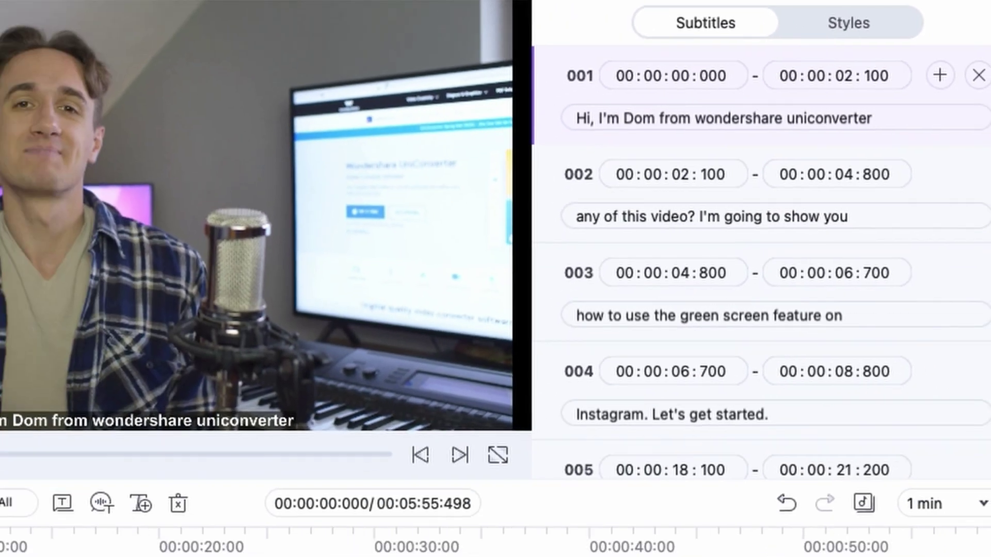
pyautogui.click(48, 472)
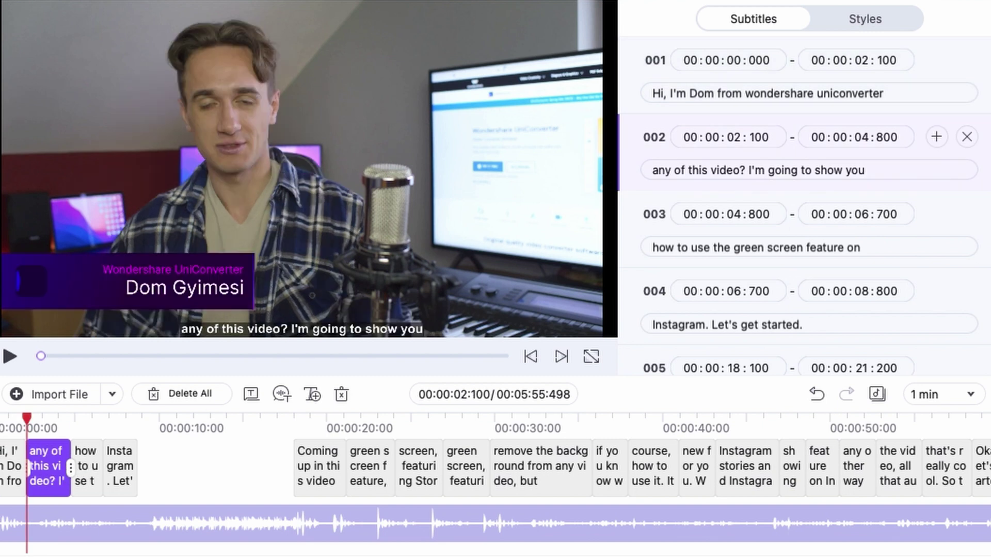
# - Delete the 'Coming up in this video' subtitle clip from the timeline
pyautogui.moveTo(30, 418); pyautogui.dragTo(405, 409)
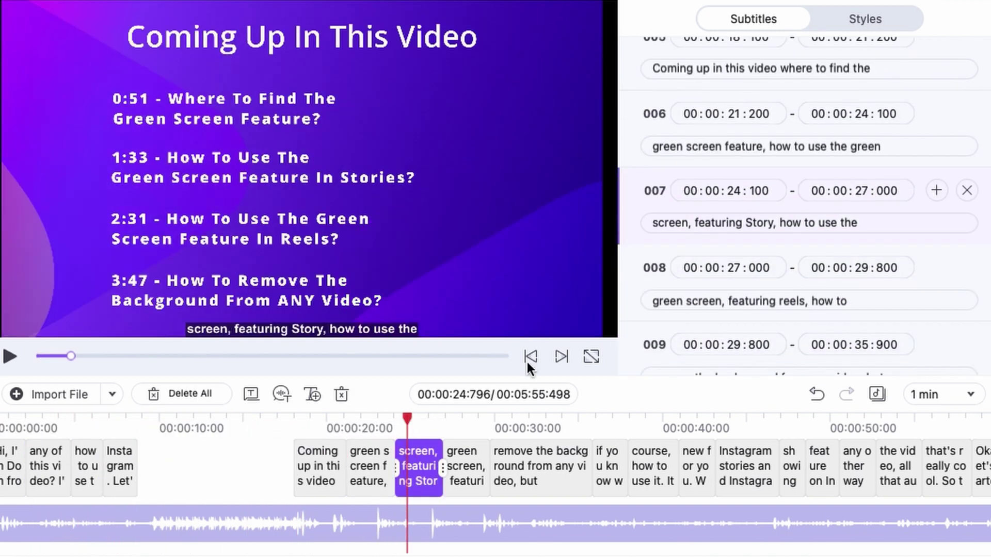
pyautogui.scroll(-1, 722, 194)
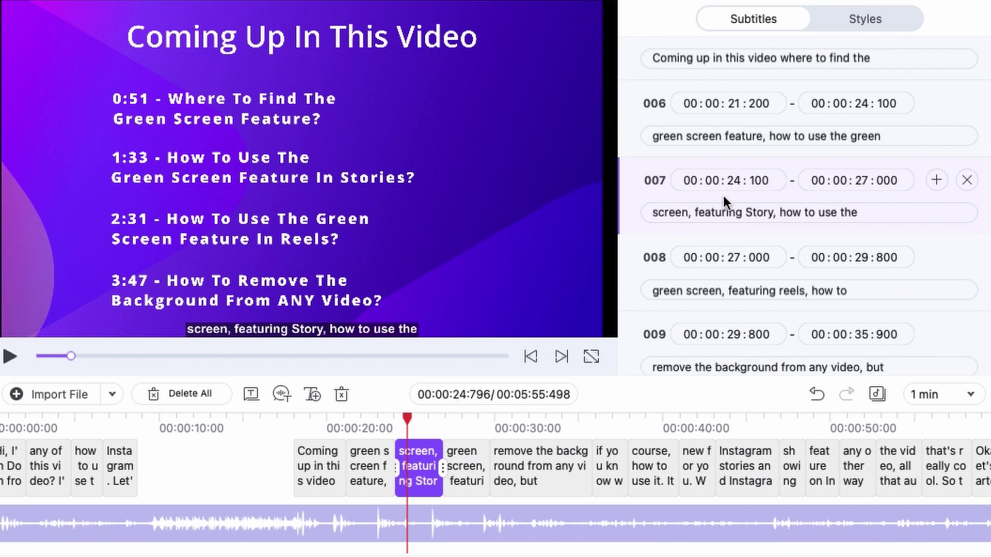
pyautogui.scroll(1, 722, 193)
pyautogui.scroll(-10, 719, 191)
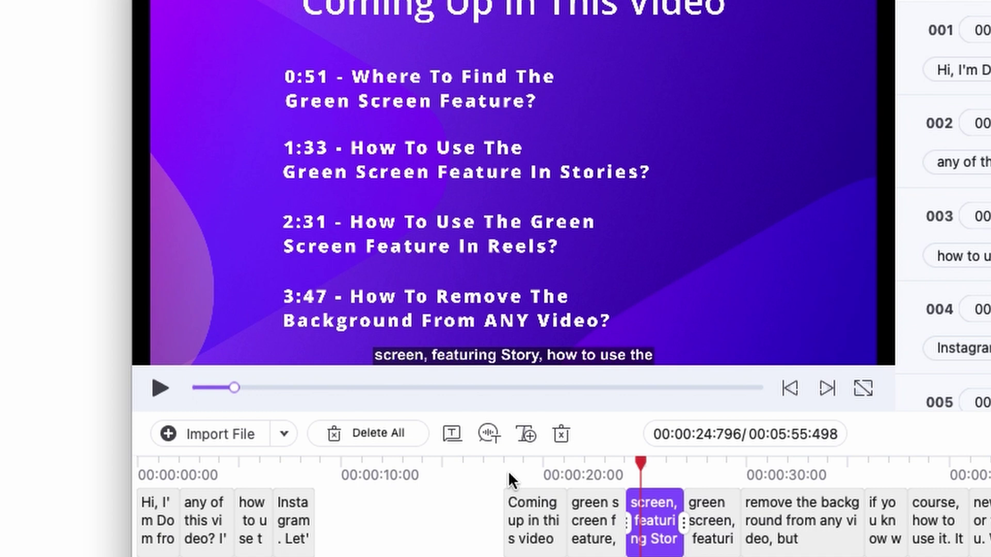
pyautogui.click(508, 471)
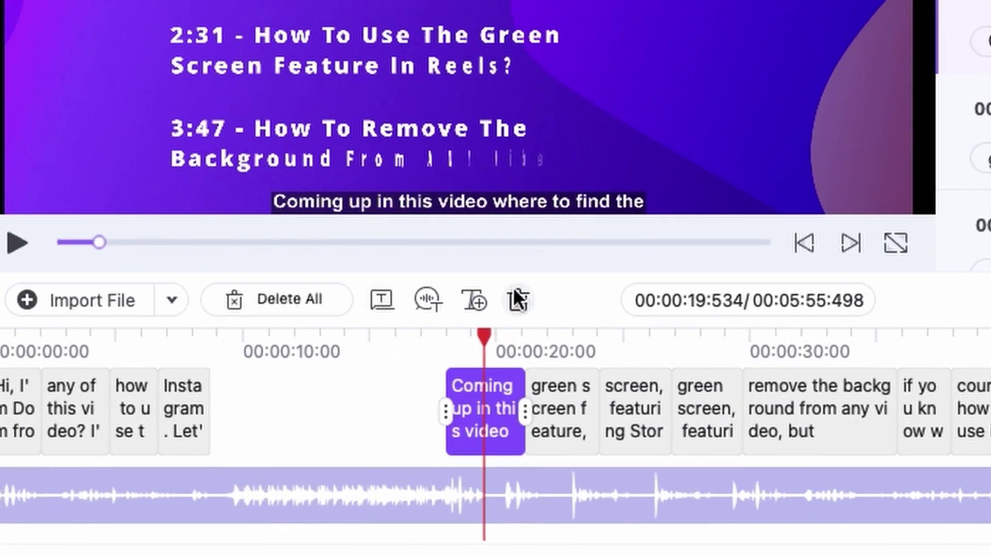
pyautogui.click(519, 301)
# - Delete the green screen feature, featuring Story and featuring reels subtitle clips
pyautogui.click(554, 397)
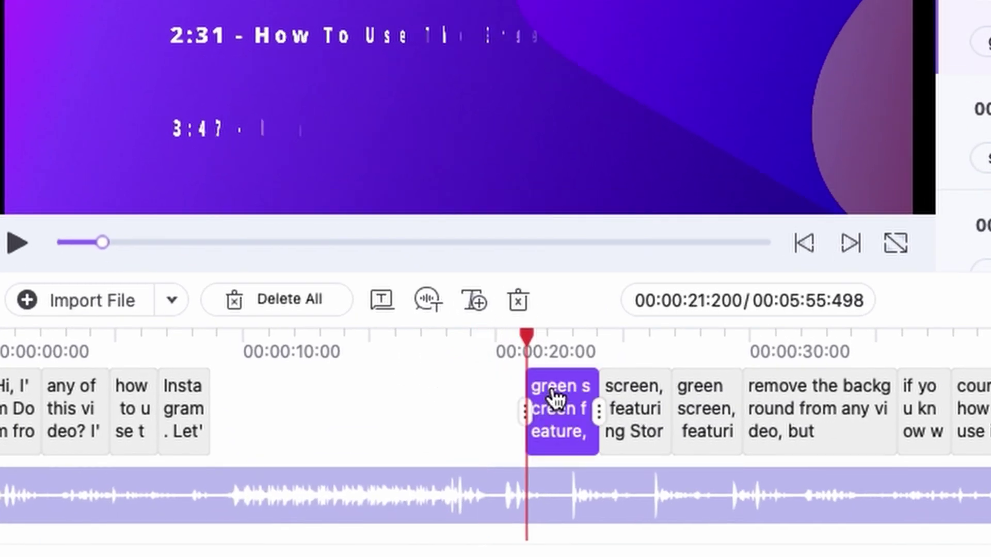
pyautogui.click(518, 301)
pyautogui.click(613, 401)
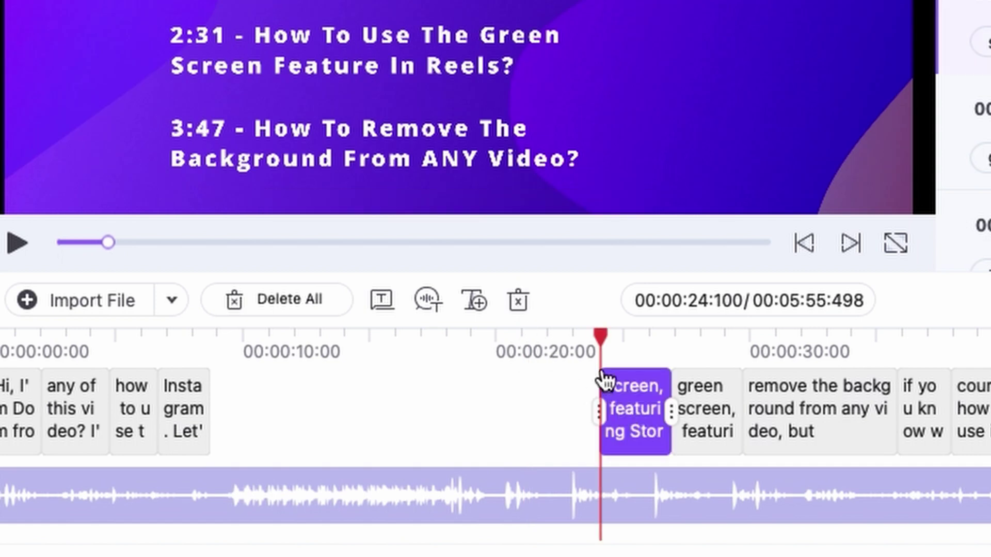
pyautogui.click(518, 302)
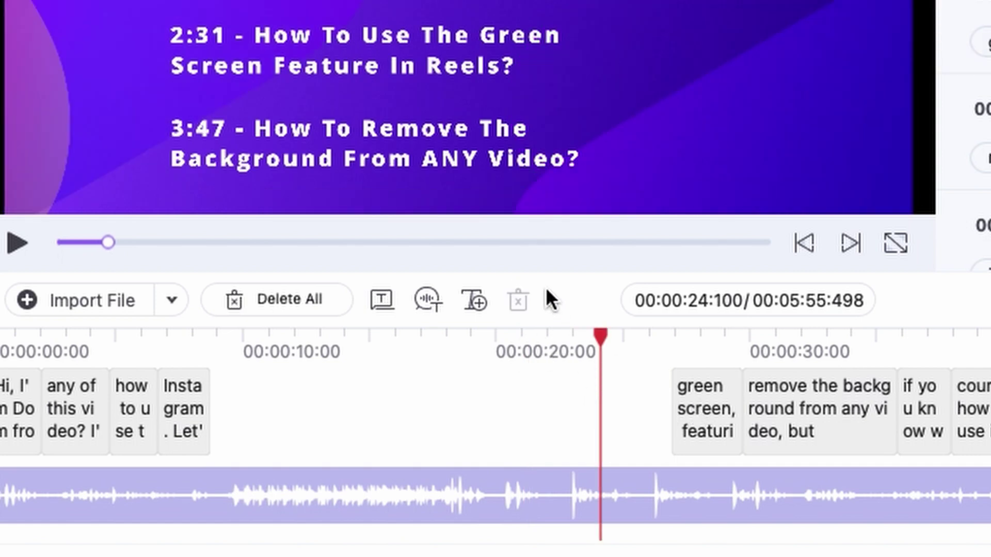
pyautogui.click(732, 335)
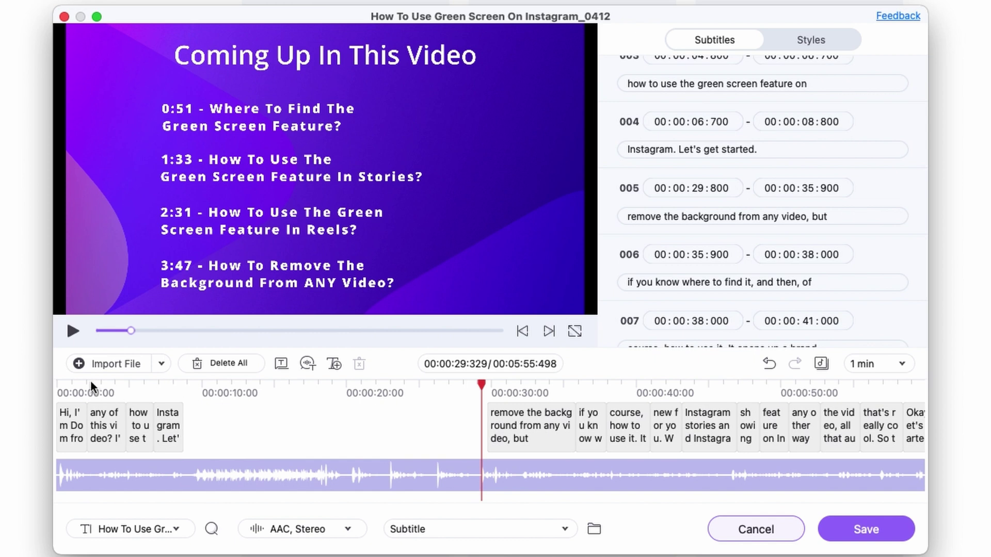
pyautogui.click(74, 421)
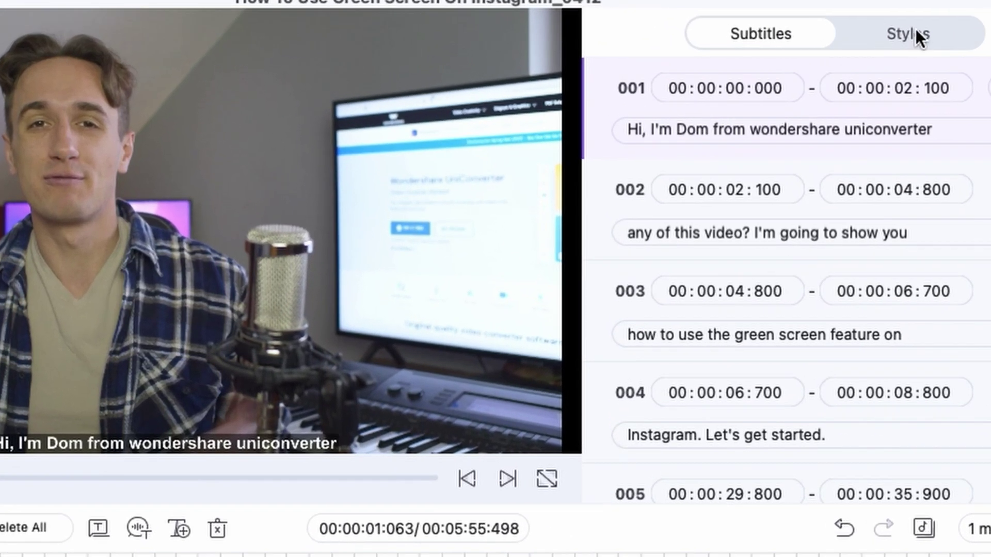
# - Set the subtitle font to Blood Crow and clear the font size box
pyautogui.click(916, 30)
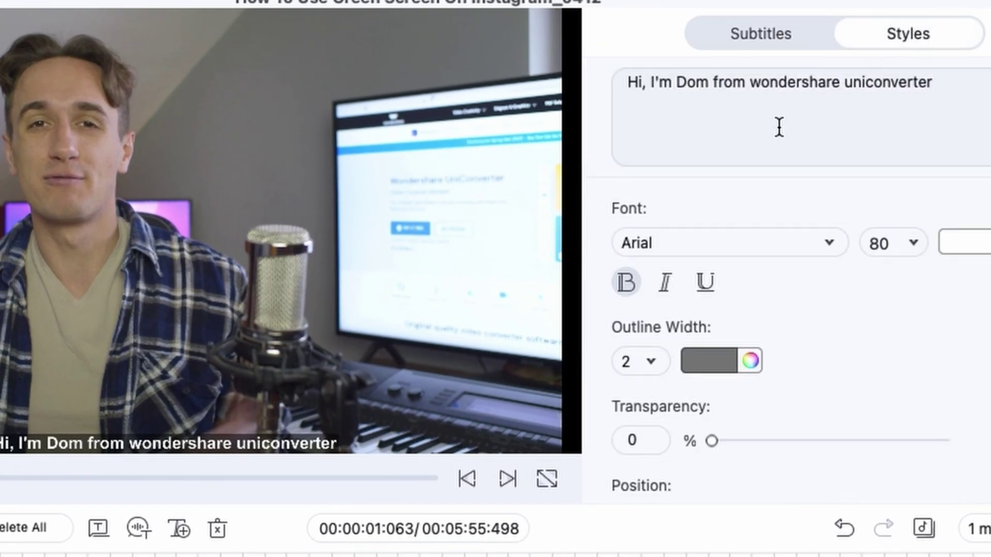
pyautogui.click(828, 245)
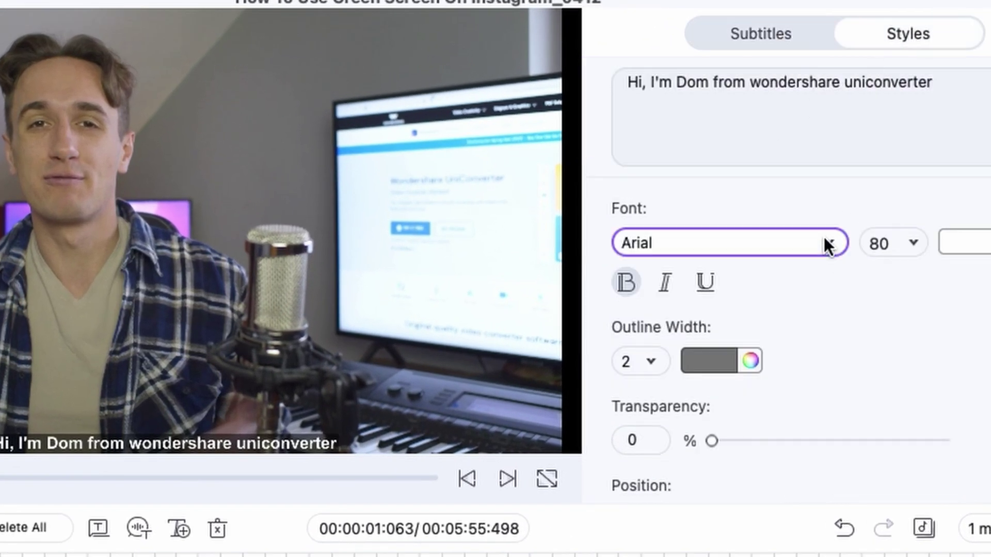
pyautogui.click(833, 336)
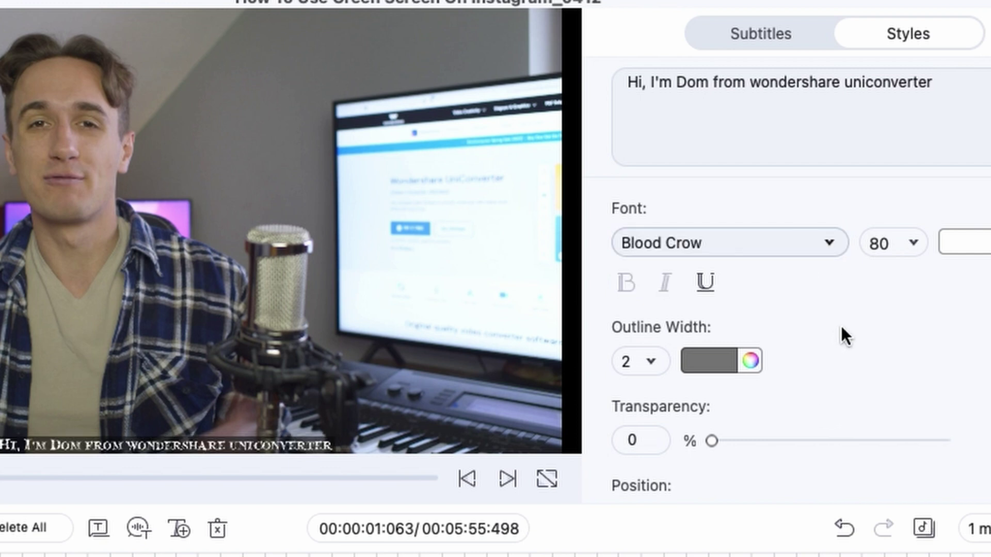
pyautogui.click(913, 243)
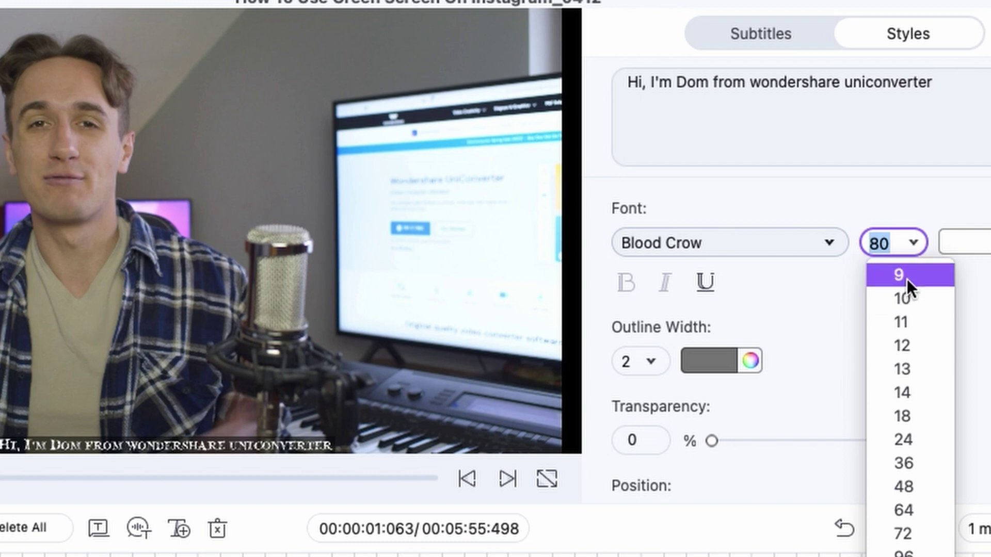
pyautogui.click(901, 369)
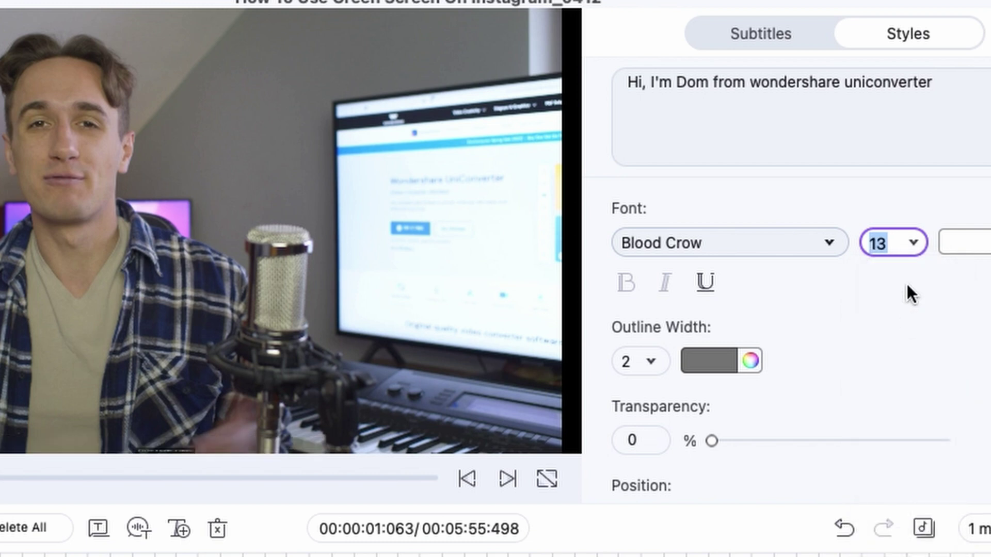
pyautogui.click(912, 242)
pyautogui.press('BackSpace')
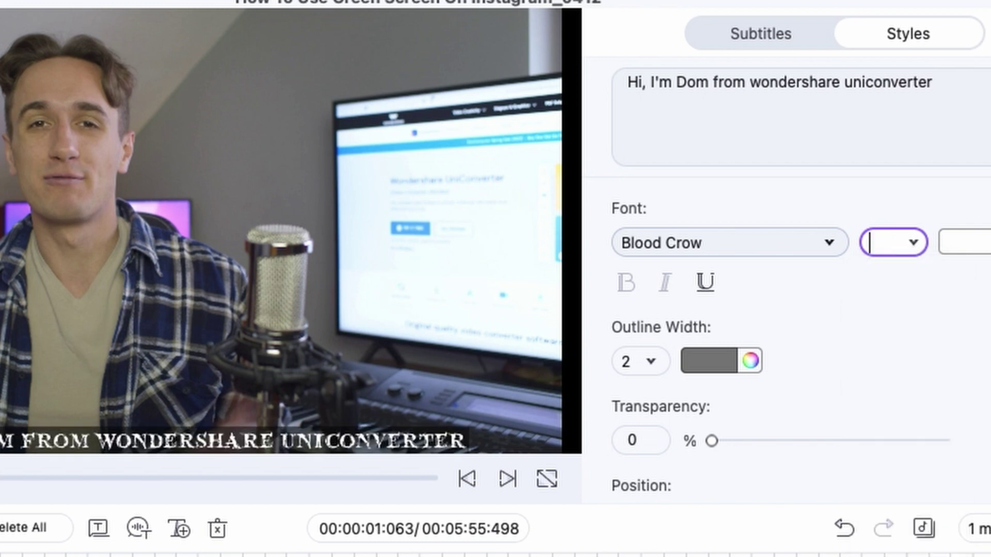
# - Make the subtitle text blue with an outline width of 0
pyautogui.click(980, 241)
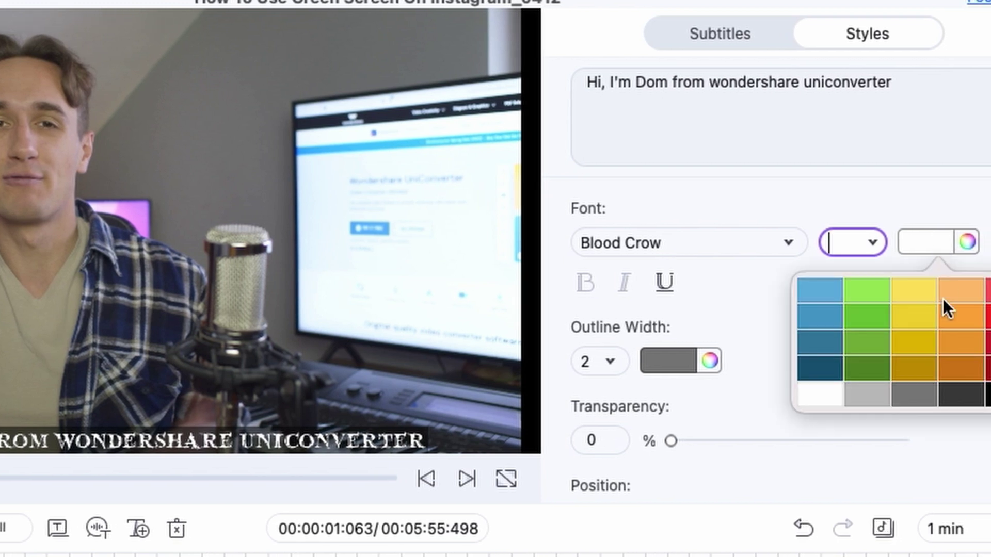
pyautogui.click(823, 316)
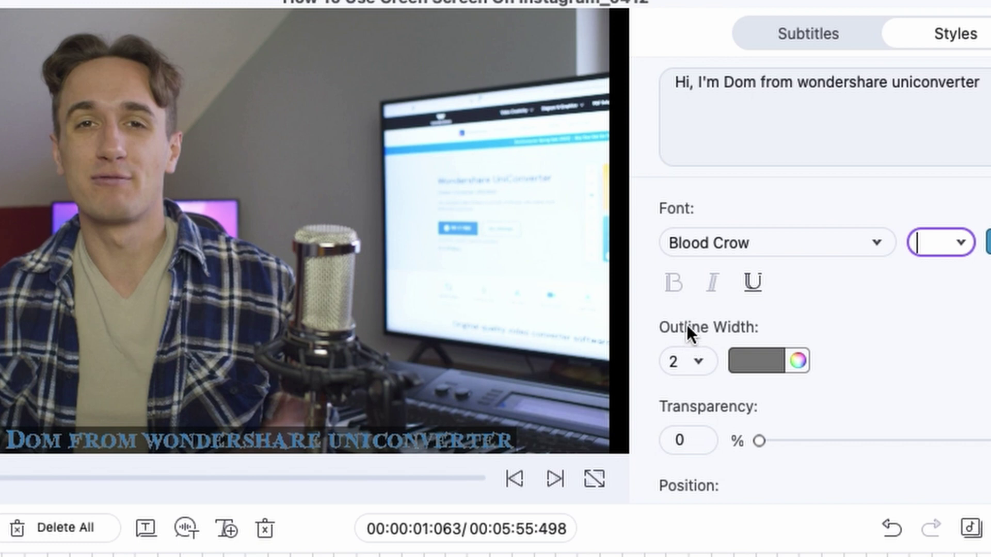
pyautogui.click(703, 360)
pyautogui.click(698, 393)
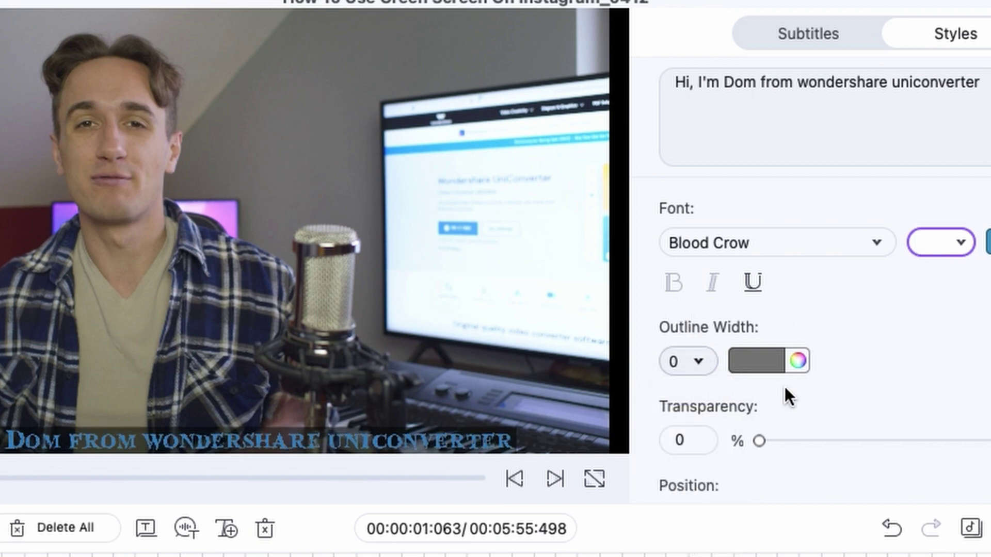
# - Keep the subtitles at the bottom position, raised slightly to 6/100
pyautogui.scroll(-5, 811, 297)
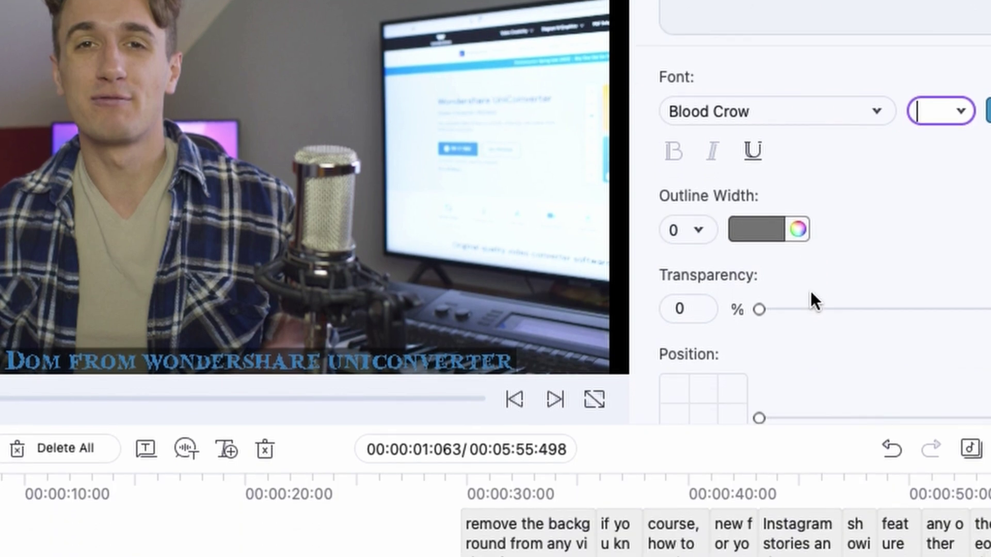
pyautogui.moveTo(758, 210); pyautogui.dragTo(650, 243)
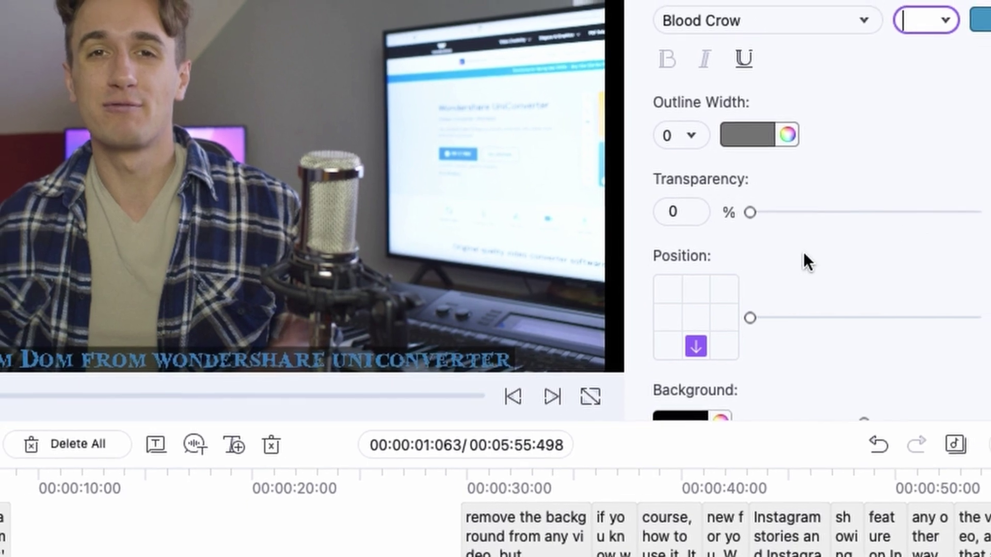
pyautogui.click(692, 317)
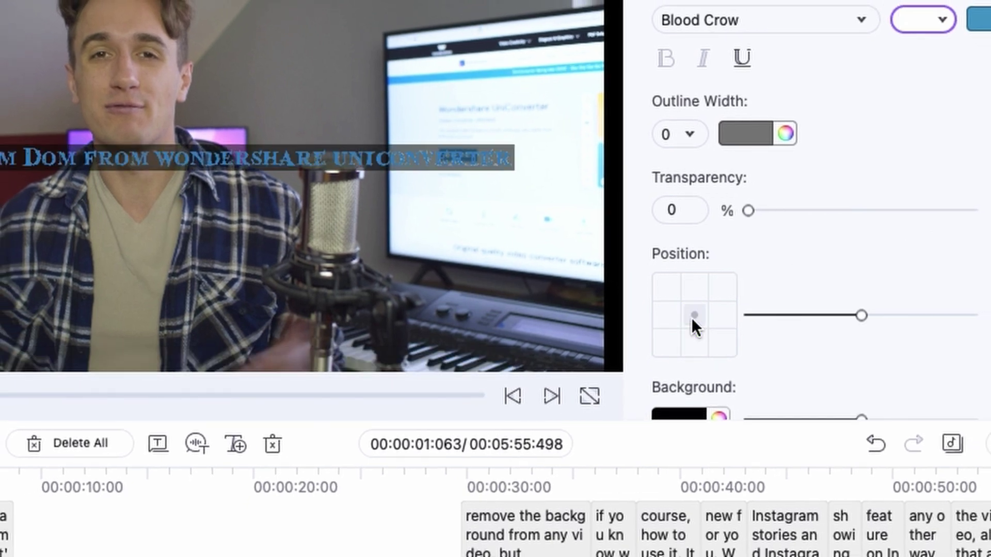
pyautogui.click(692, 343)
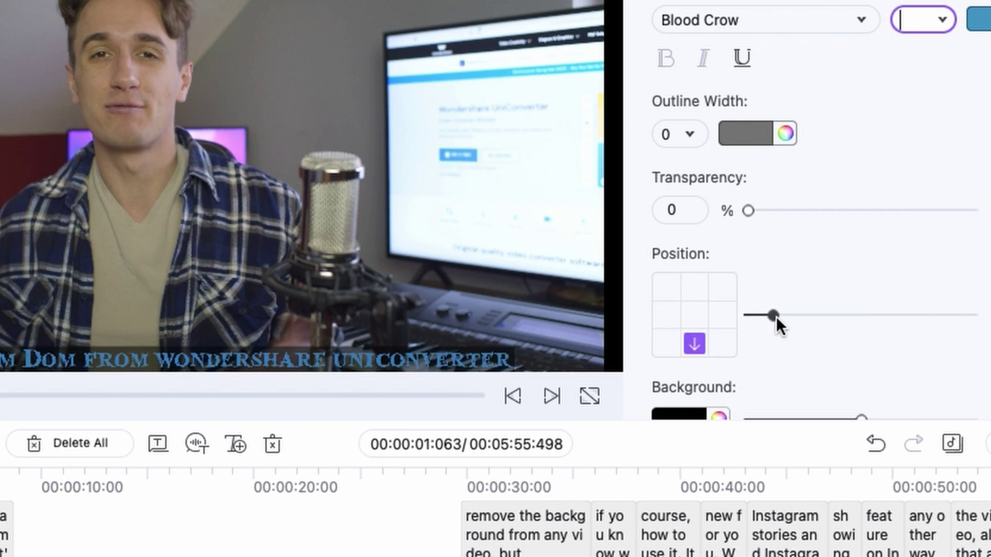
pyautogui.moveTo(785, 316); pyautogui.dragTo(765, 317)
# - Give the subtitles a white background box, with its slider at 0/100
pyautogui.scroll(-1, 801, 355)
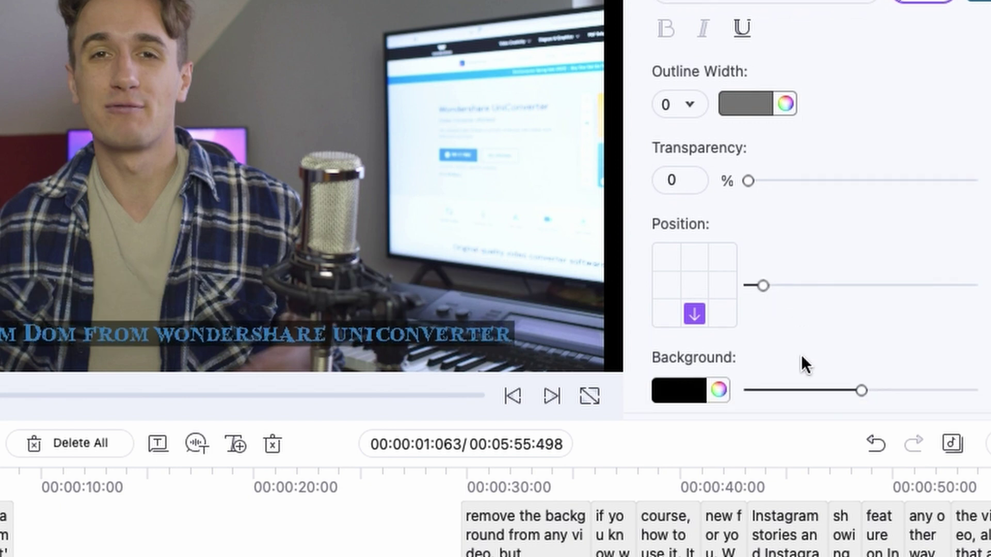
pyautogui.scroll(-2, 802, 356)
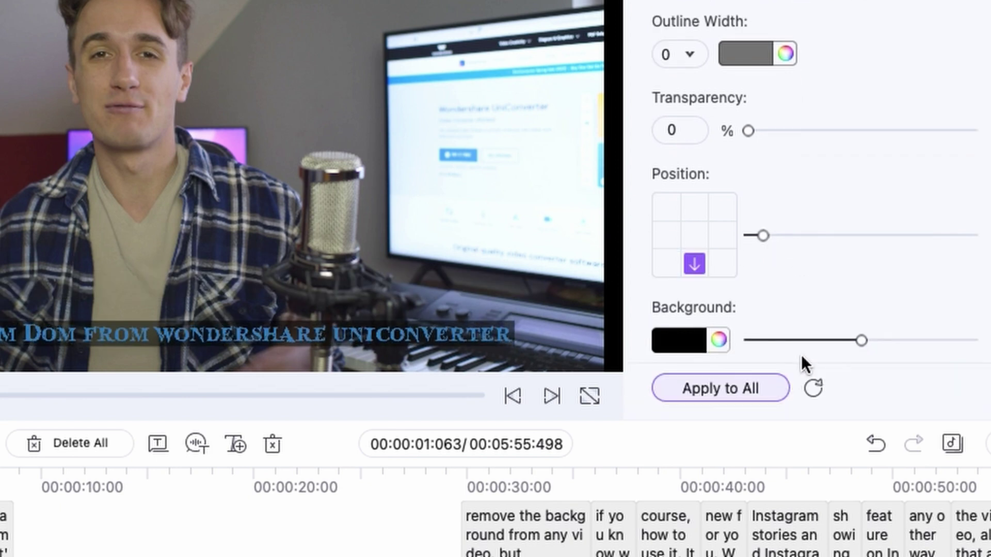
pyautogui.moveTo(873, 341); pyautogui.dragTo(987, 341)
pyautogui.click(865, 341)
pyautogui.click(674, 339)
pyautogui.click(577, 488)
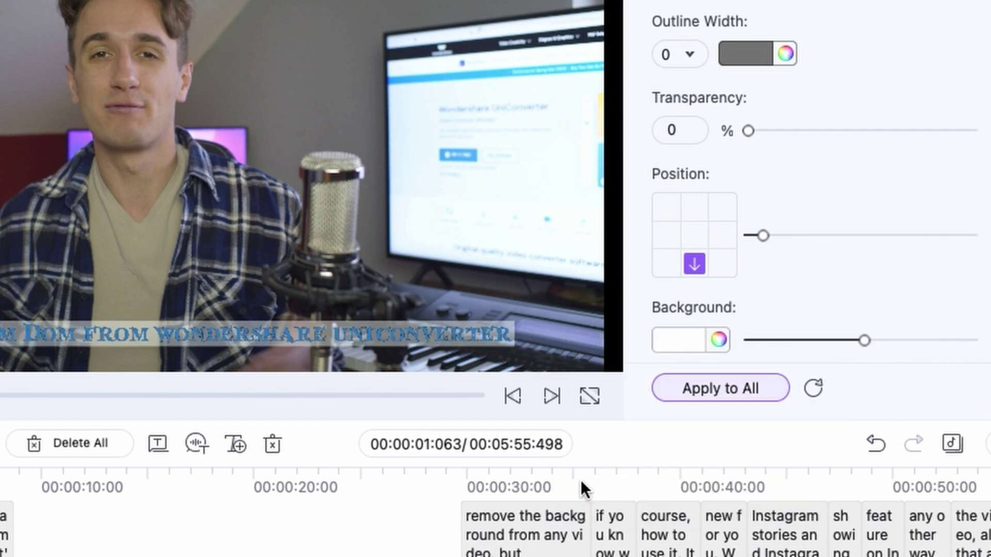
pyautogui.moveTo(865, 341); pyautogui.dragTo(691, 348)
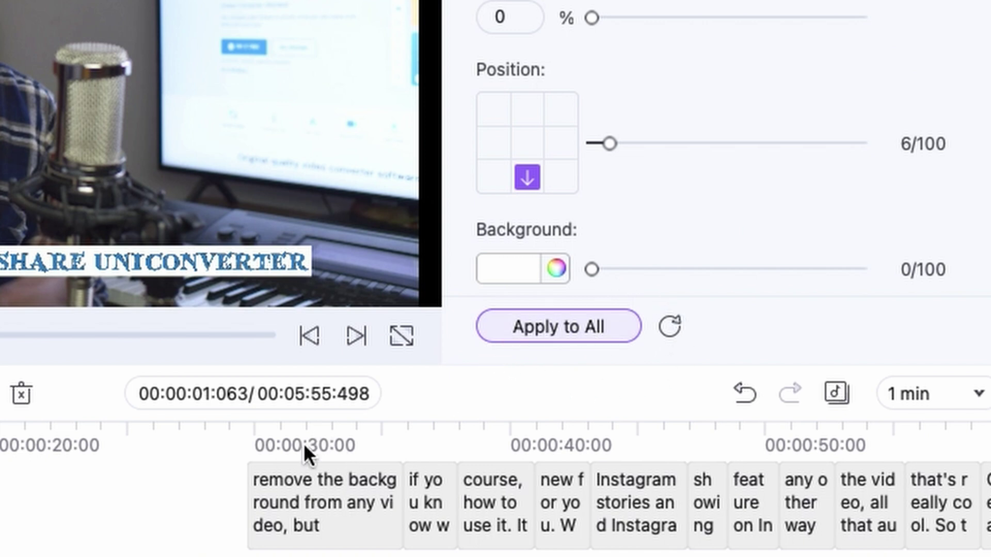
# - Preview the styled subtitles at several points along the timeline
pyautogui.click(280, 430)
pyautogui.click(434, 445)
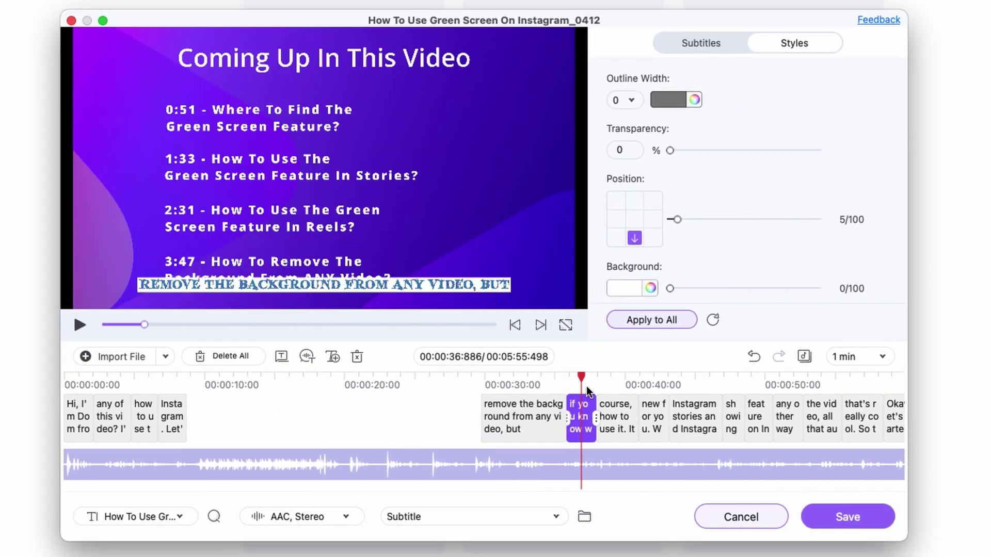
pyautogui.click(638, 385)
pyautogui.click(701, 384)
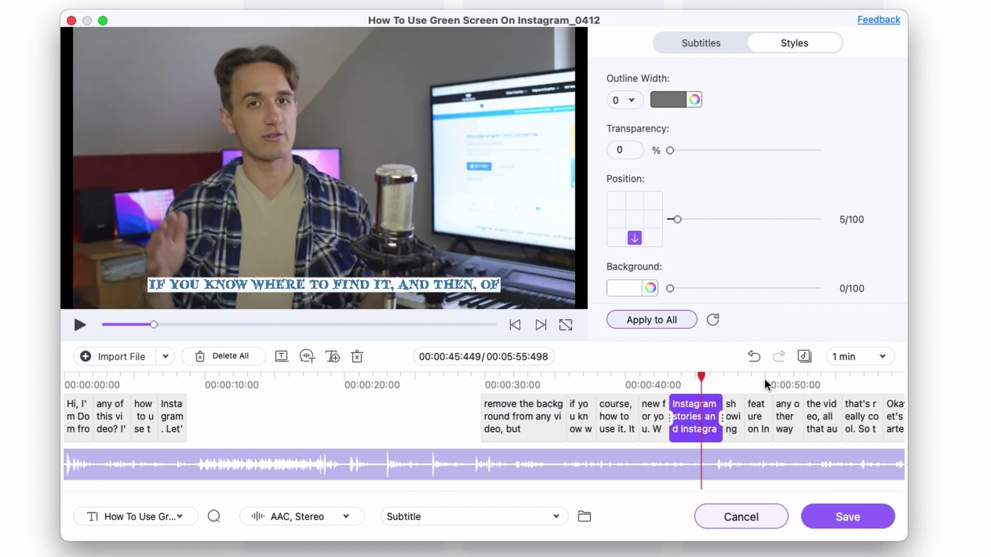
pyautogui.click(765, 384)
pyautogui.click(804, 381)
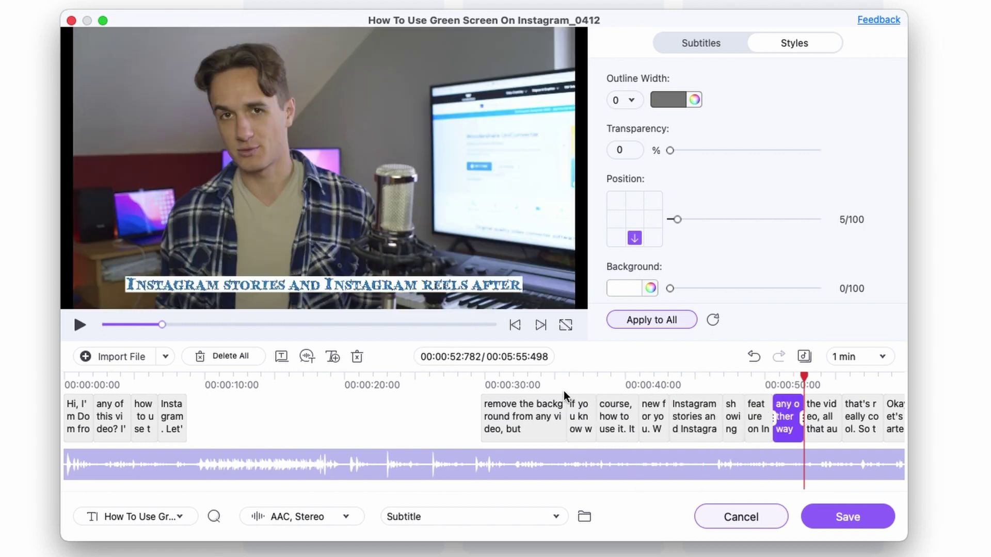
# - Return to the 'remove the background' subtitle and set output location to Same As Source Folder
pyautogui.click(502, 384)
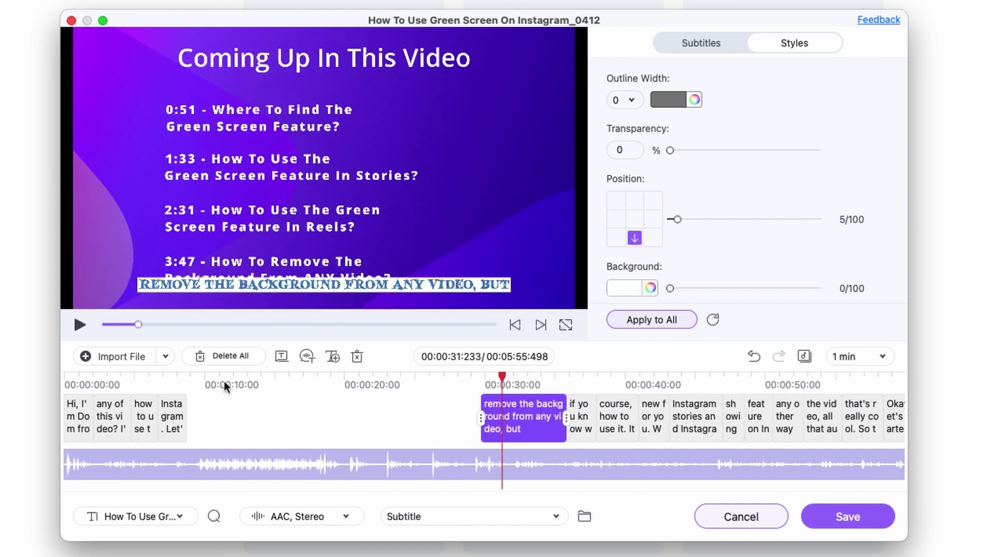
pyautogui.click(557, 517)
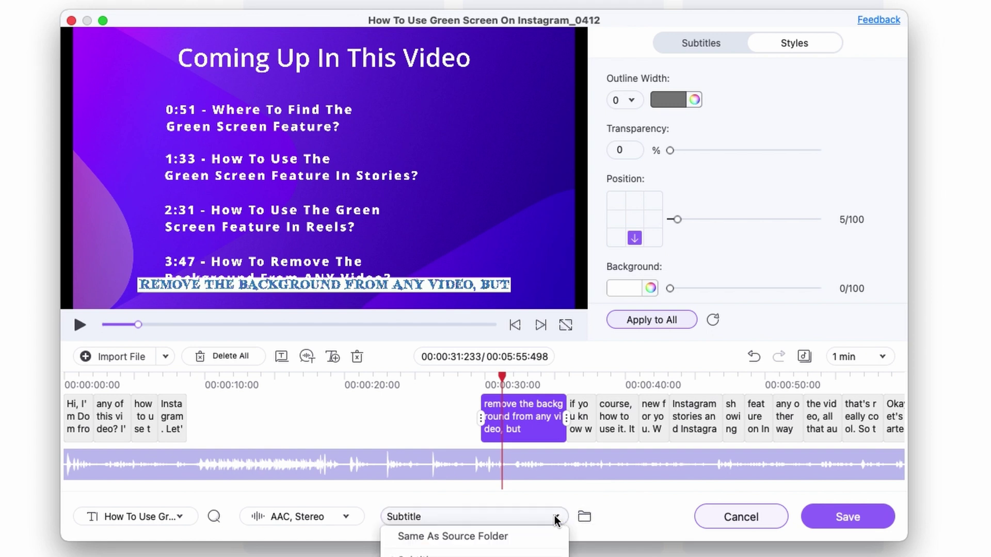
pyautogui.click(502, 536)
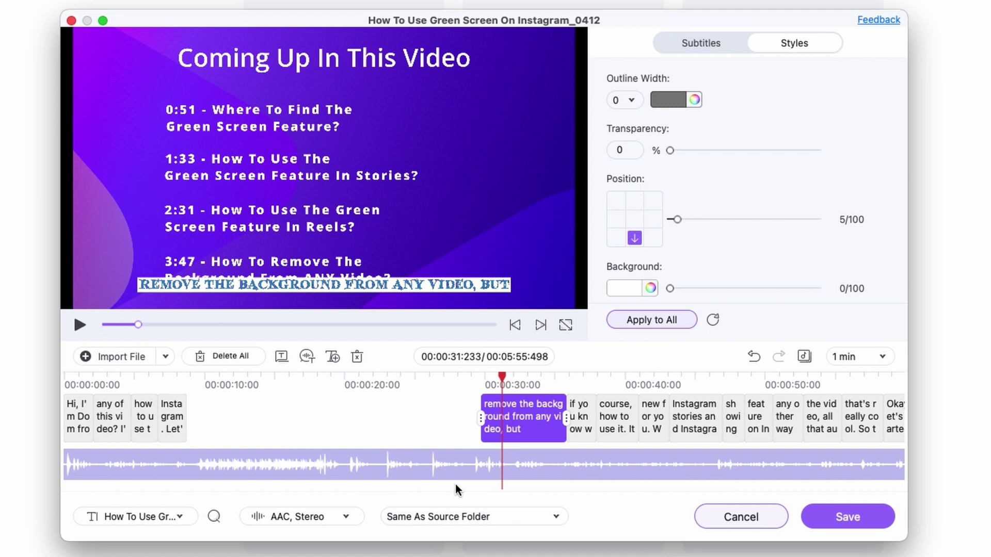
# - Export the subtitled video with only MP4 File checked, leaving out the Project and SRT files
pyautogui.click(860, 518)
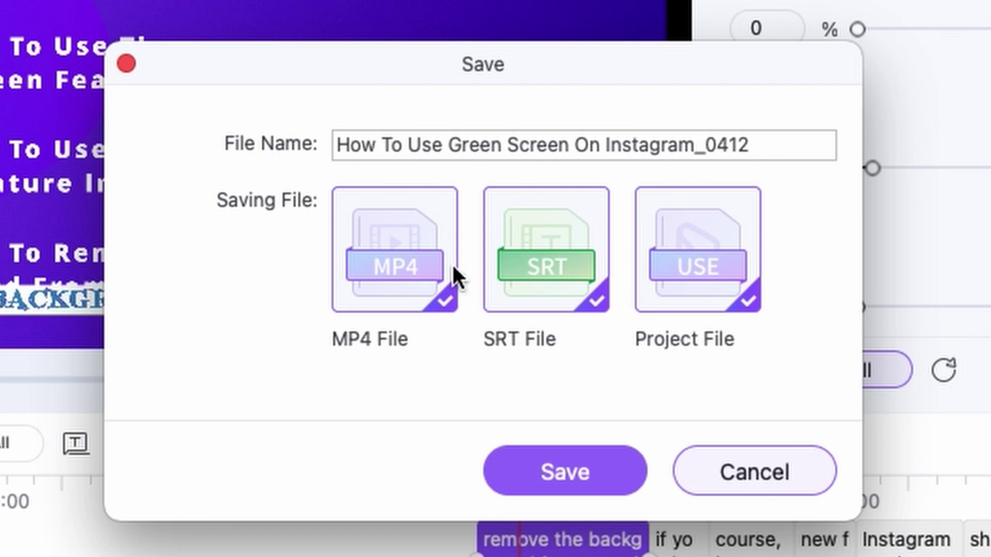
pyautogui.click(695, 258)
pyautogui.click(547, 259)
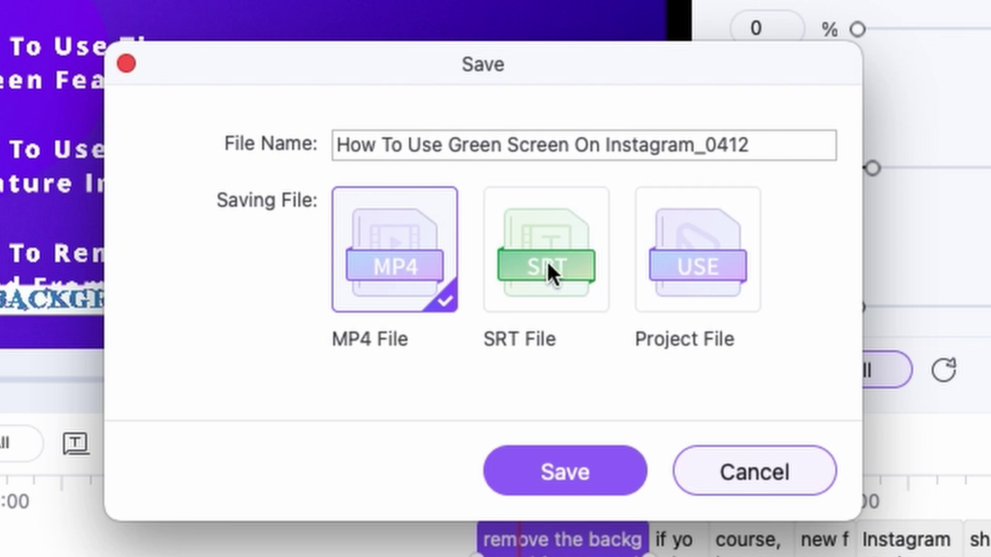
pyautogui.click(380, 253)
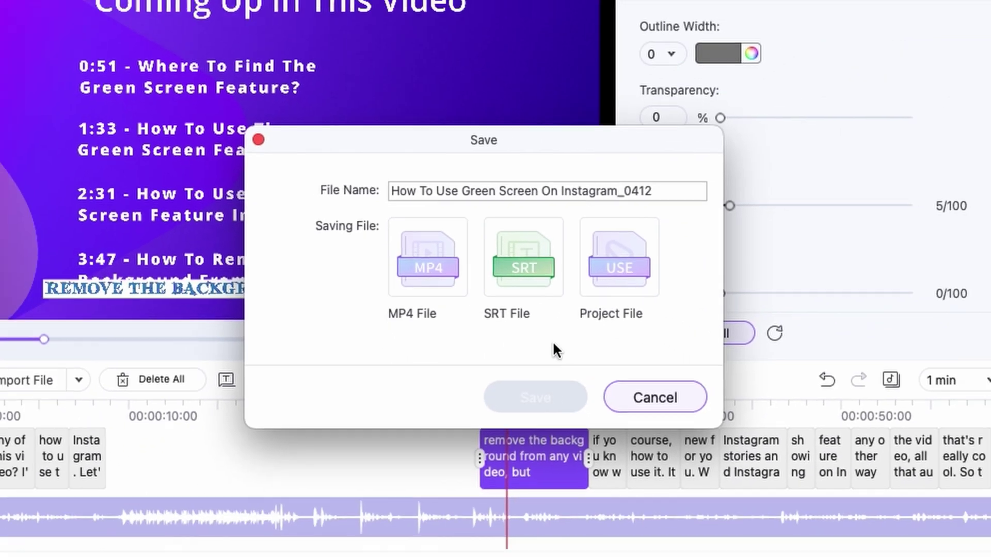
pyautogui.click(398, 258)
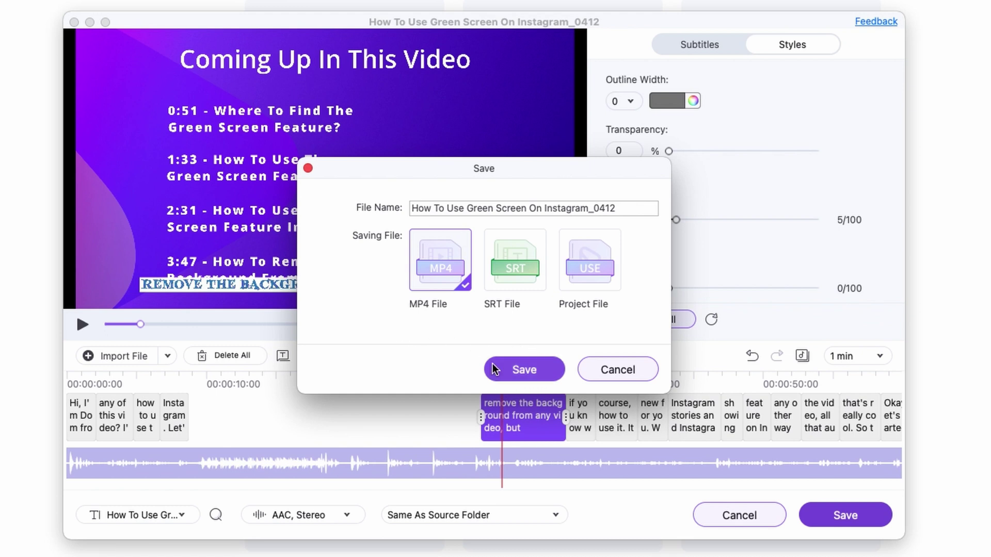
pyautogui.click(524, 368)
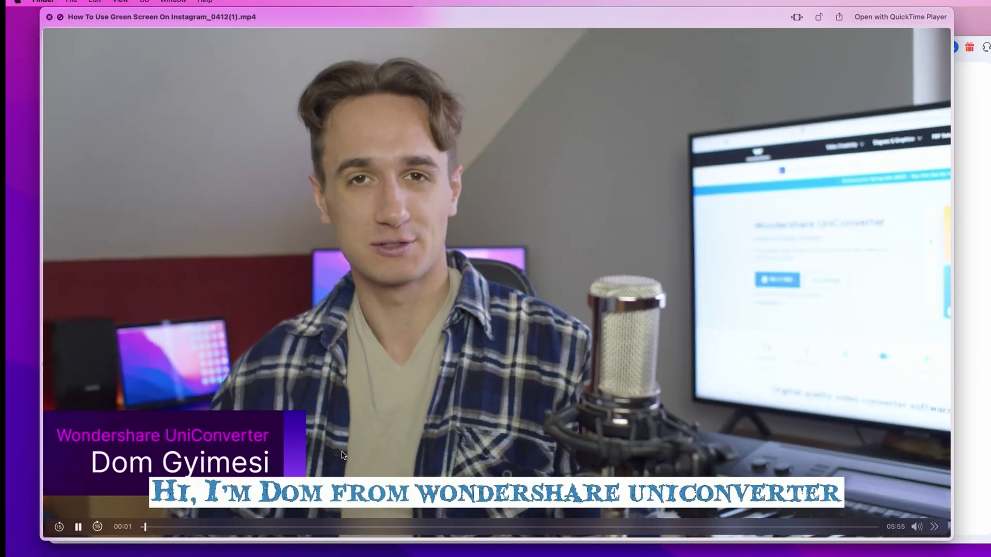
# - Jump the exported MP4 preview to 01:23 to check the burned-in blue captions
pyautogui.click(315, 526)
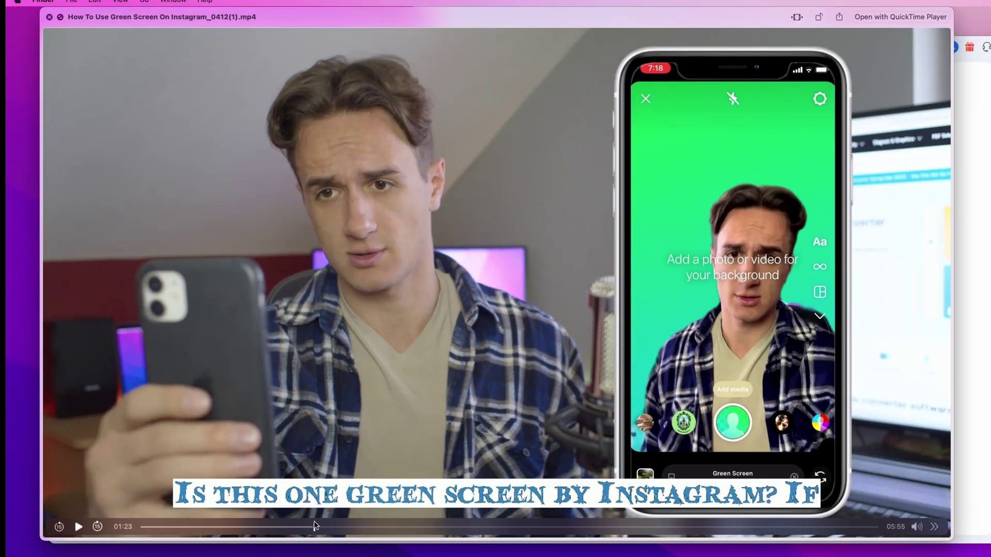